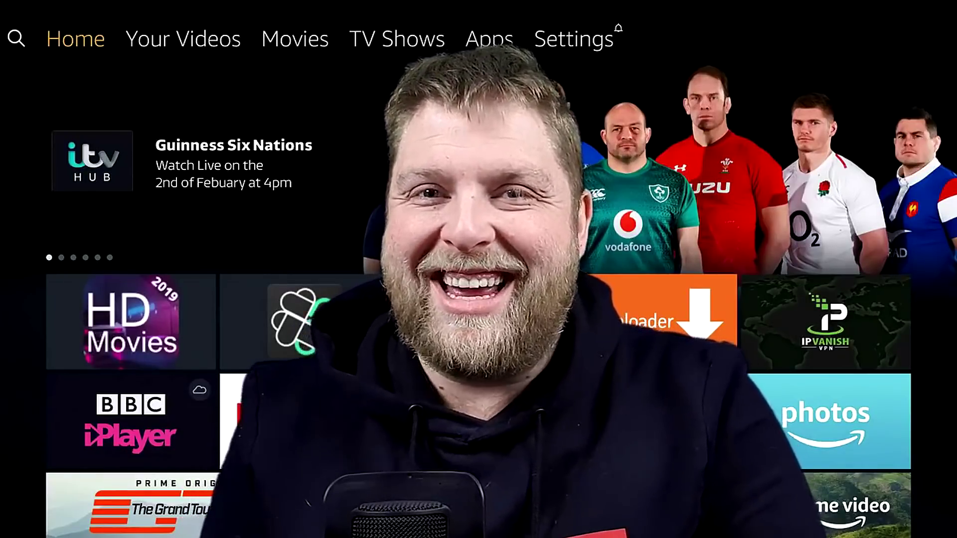
Review the app list under Settings > Applications > Manage Installed Applications
key(Right)
key(Right)
key(Right)
key(Right)
key(Right)
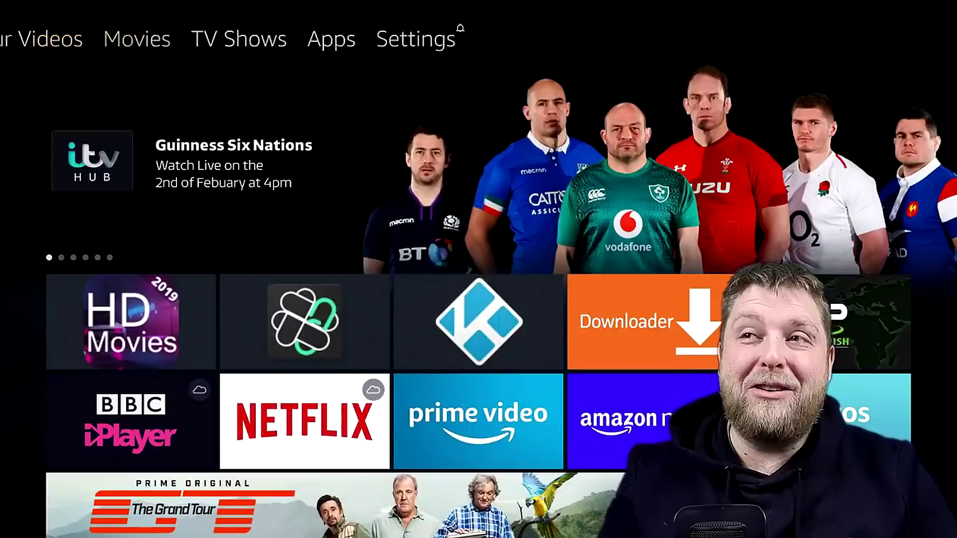
key(Down)
key(Right)
key(Right)
key(Right)
key(Right)
key(Return)
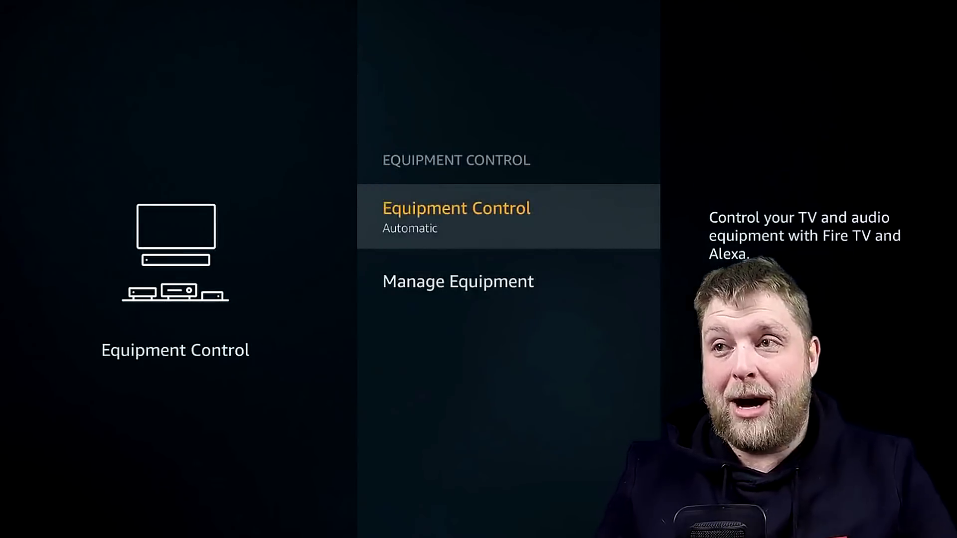
key(Escape)
key(Left)
key(Return)
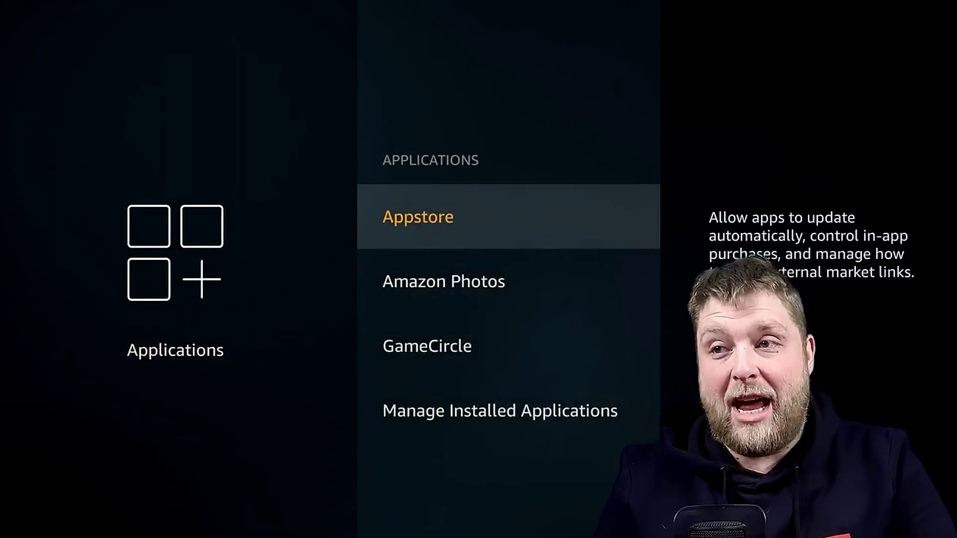
key(Down)
key(Down)
key(Down)
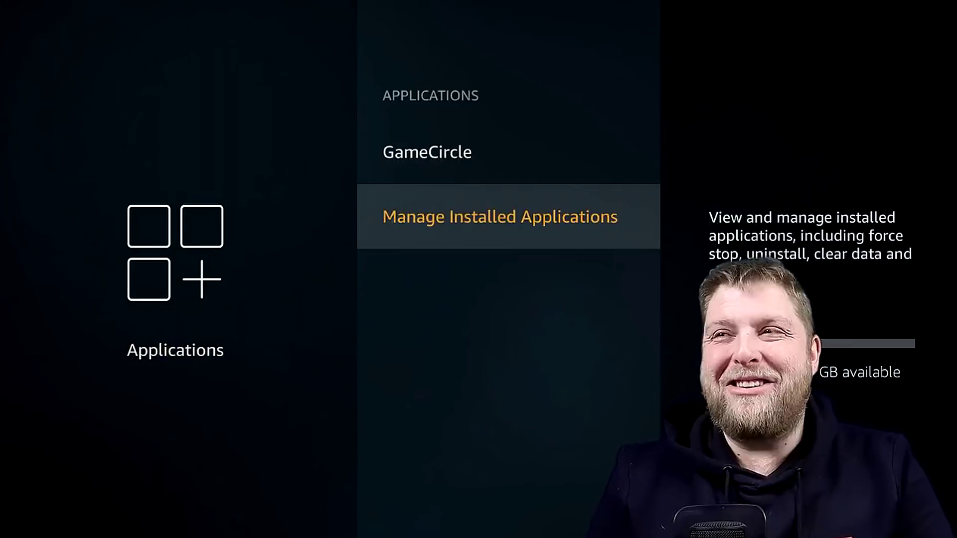
key(Return)
key(Down)
key(Down)
key(Down)
key(Down)
key(Down)
key(Down)
key(Down)
key(Down)
key(Down)
key(Down)
key(Down)
key(Down)
key(Down)
key(Down)
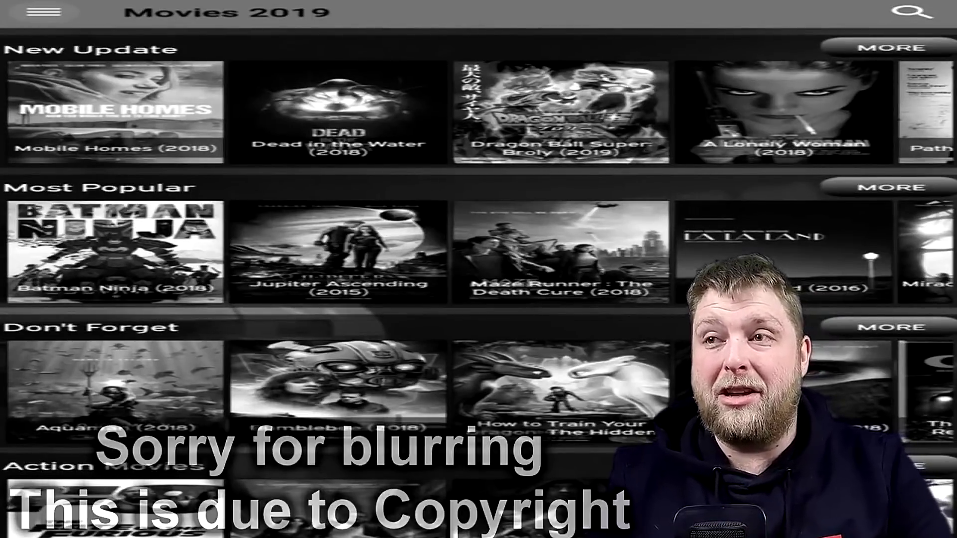
Exit Movies 2019, return to the home screen, and bring up search
key(Escape)
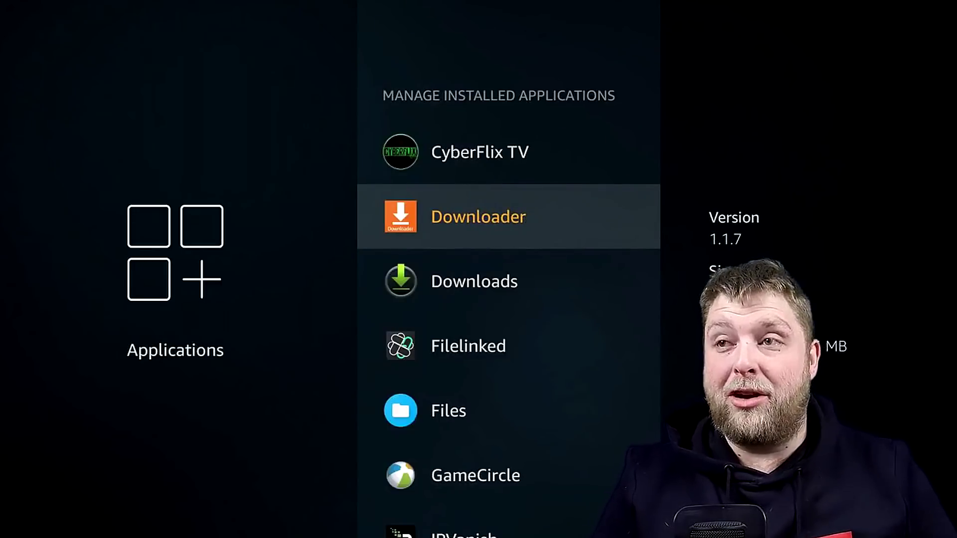
key(Home)
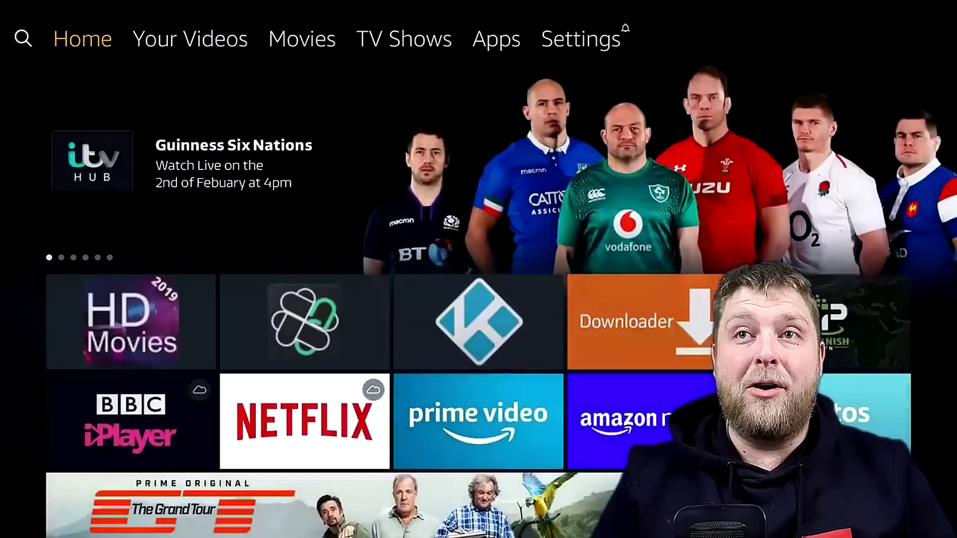
key(Left)
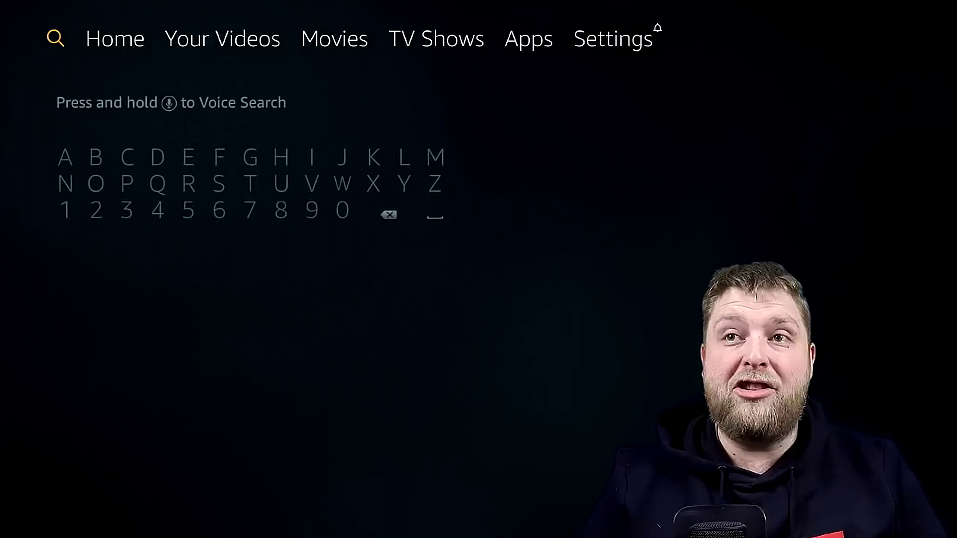
Search for 'Dow' and pick the Downloader result
key(Down)
key(Right)
key(Right)
key(Right)
key(Return)
key(Left)
key(Left)
key(Down)
key(Return)
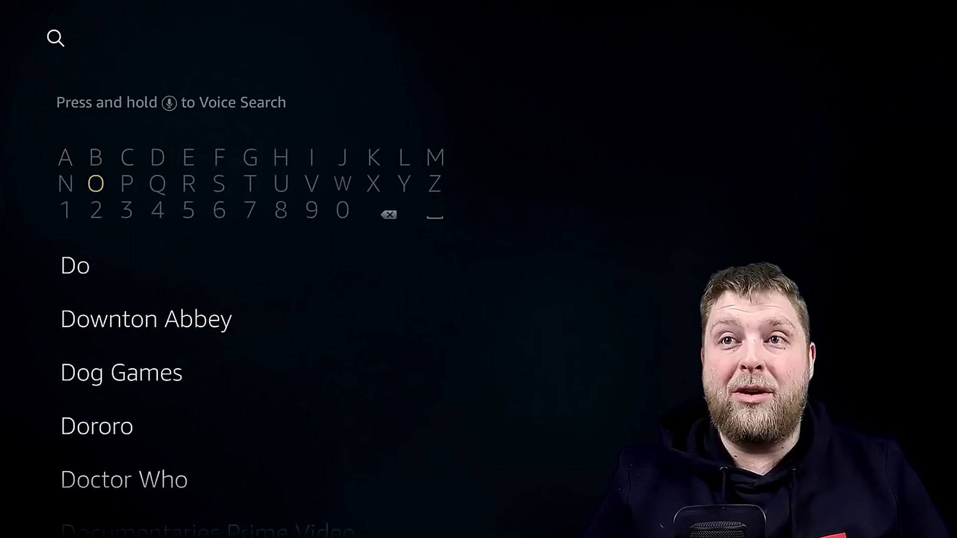
key(Return)
key(Down)
key(Down)
key(Down)
key(Down)
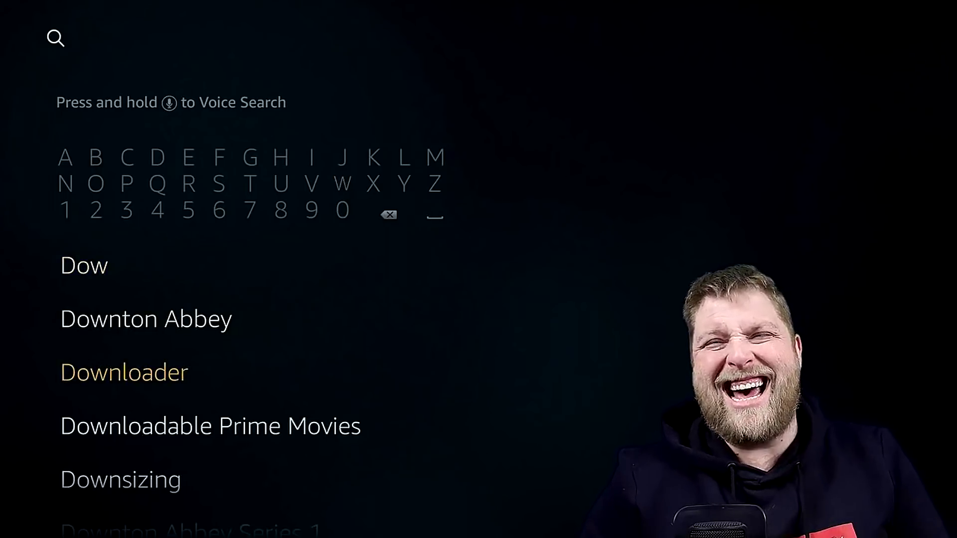
key(Return)
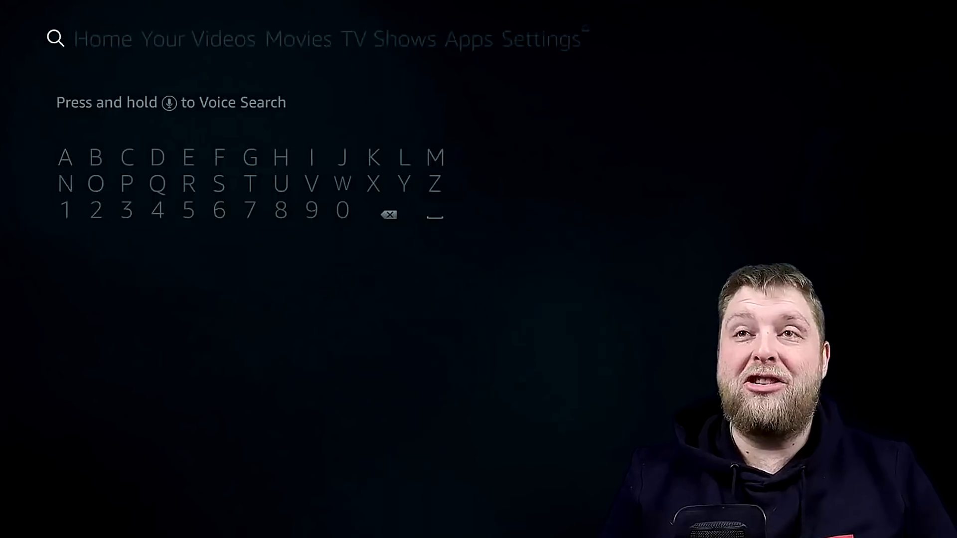
Go through the top menu to Settings > Applications
key(Up)
key(Right)
key(Down)
key(Right)
key(Right)
key(Right)
Launch Downloader from the Manage Installed Applications list
key(Return)
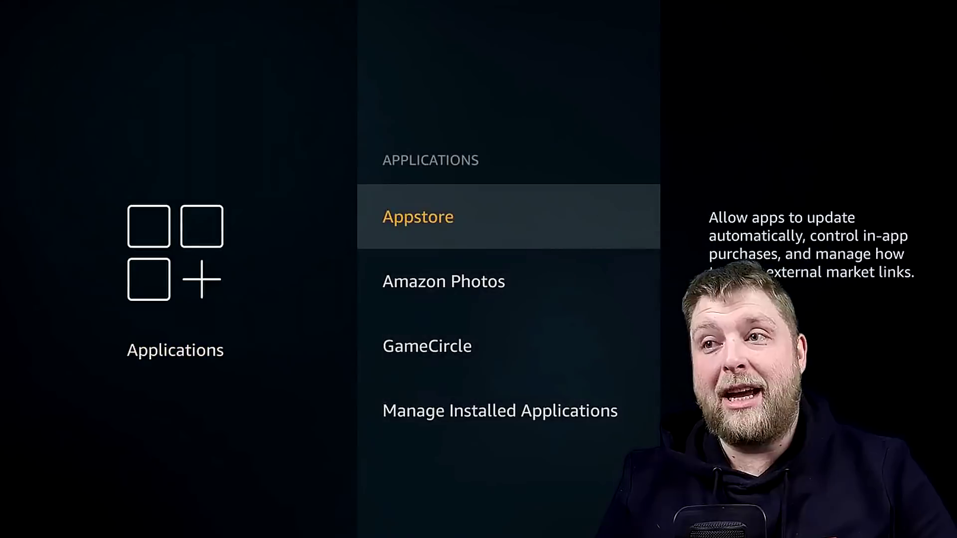
key(Down)
key(Down)
key(Down)
key(Return)
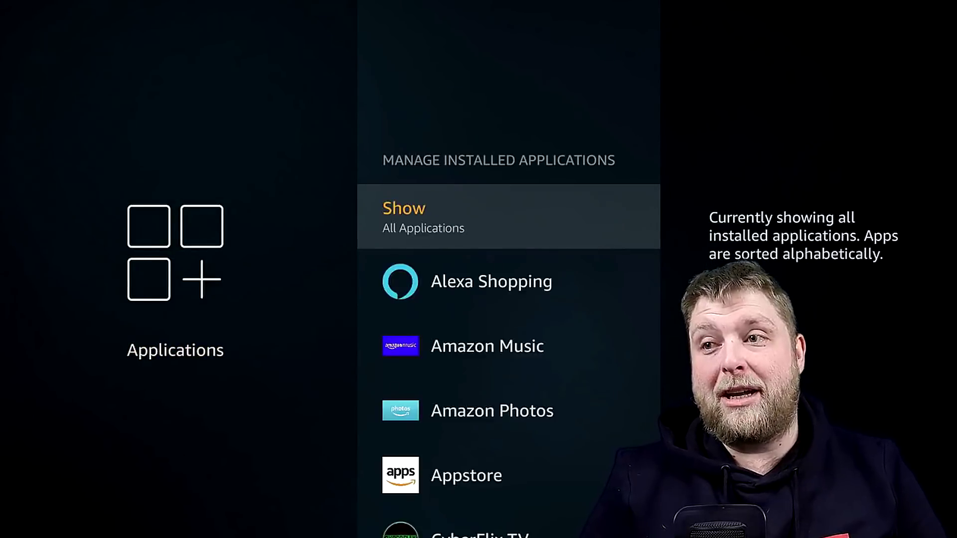
key(Down)
key(Down)
key(Down)
key(Down)
key(Down)
key(Down)
key(Return)
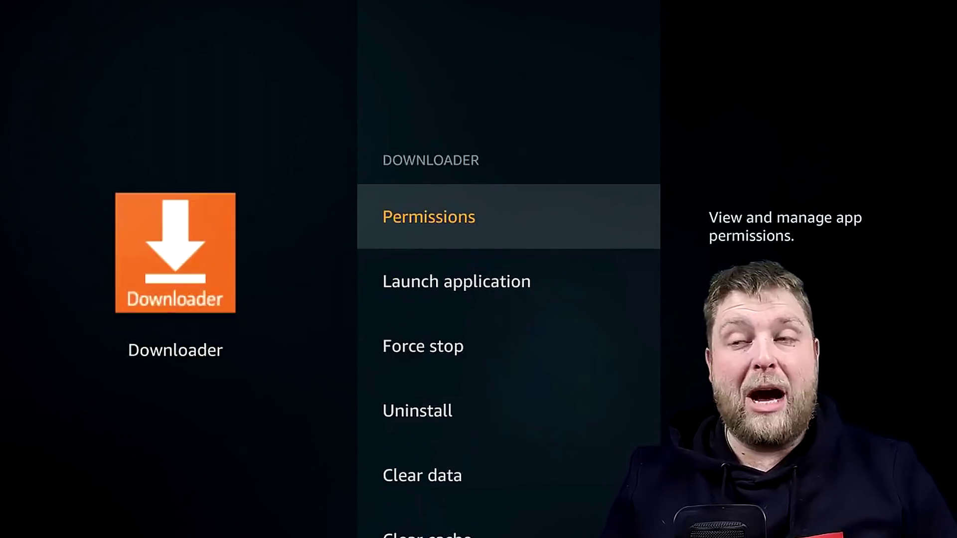
key(Down)
key(Return)
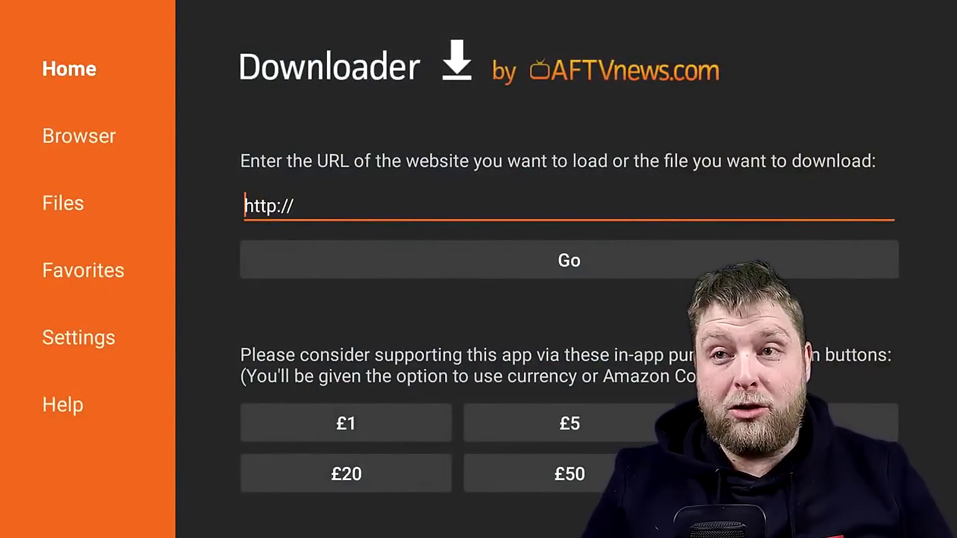
Enable JavaScript in Downloader's Settings and go back to its Home page
key(Left)
key(Down)
key(Down)
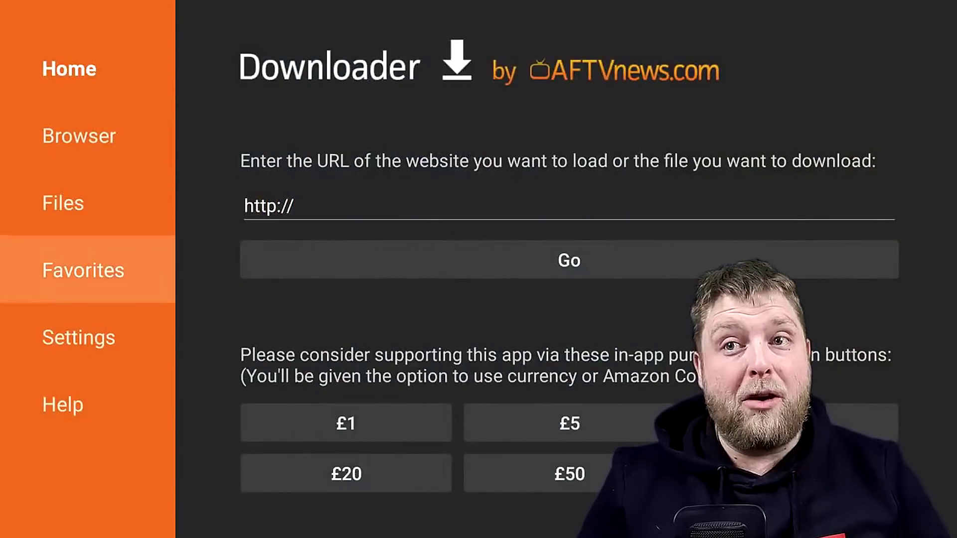
key(Right)
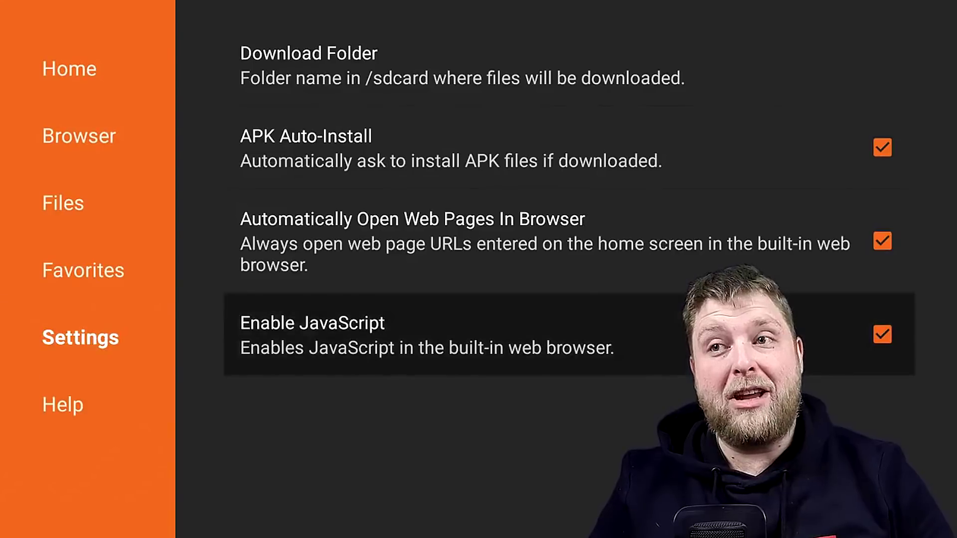
key(Return)
key(Right)
key(Return)
key(Left)
key(Up)
key(Up)
key(Up)
key(Up)
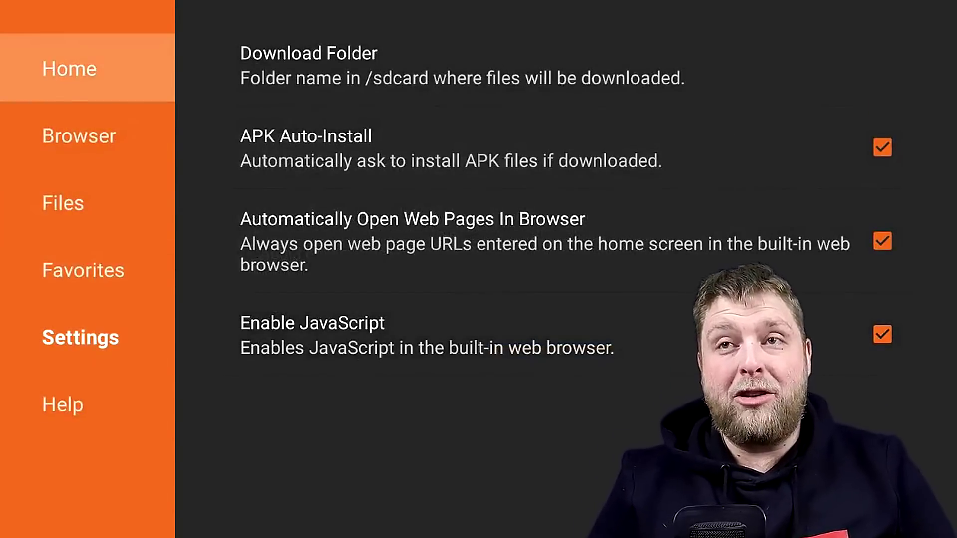
key(Right)
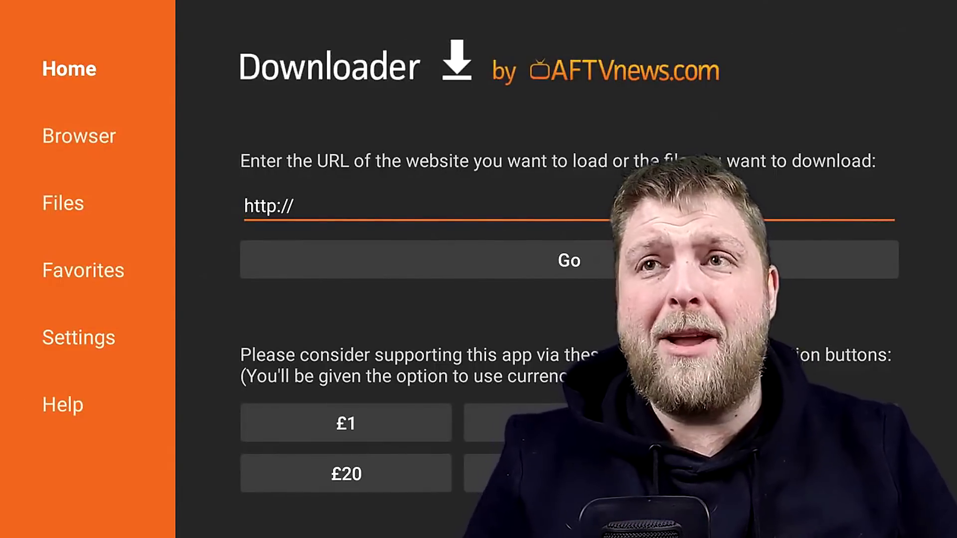
Load letscrackon.org in Downloader's URL box
key(Right)
key(Right)
key(Right)
key(Right)
key(Right)
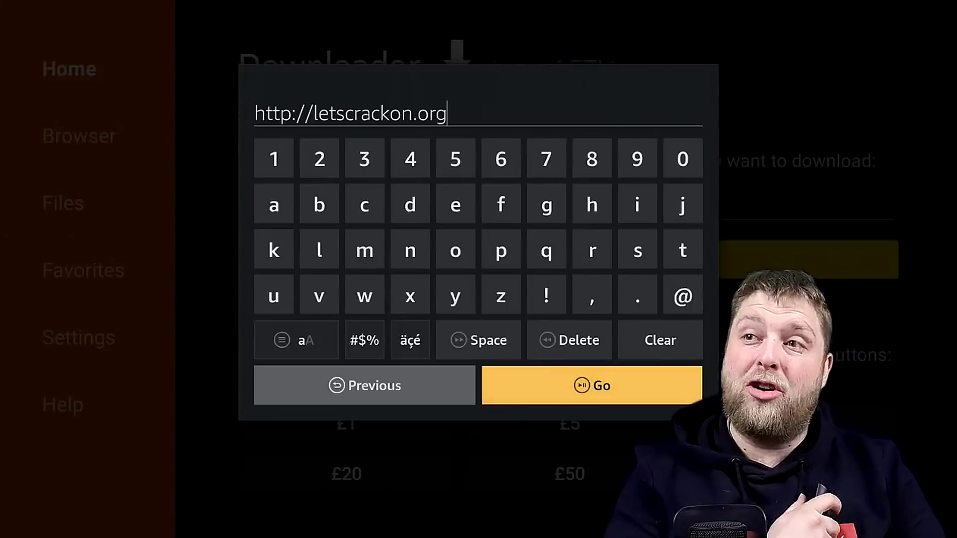
key(Return)
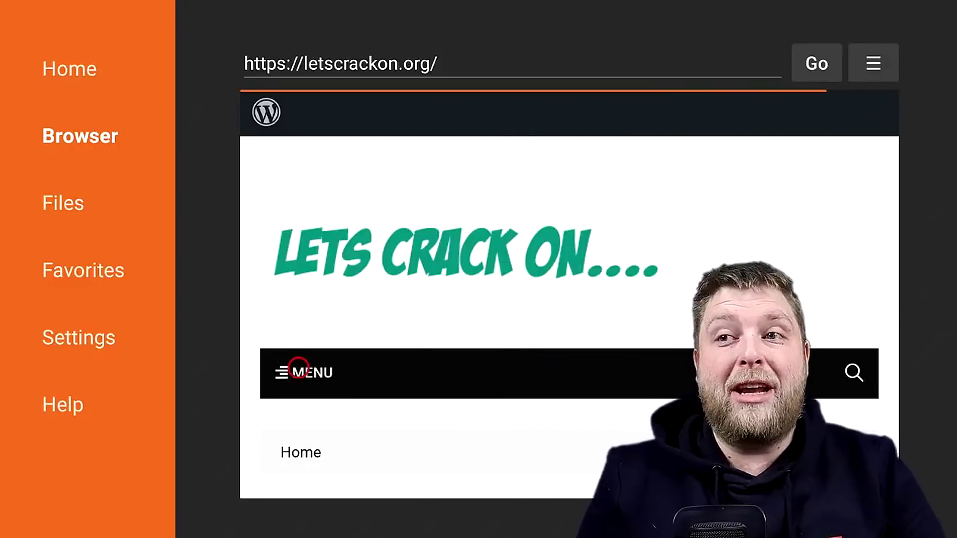
Open the site's Downloads page and scroll to the Downloaders & Tools list
click(299, 368)
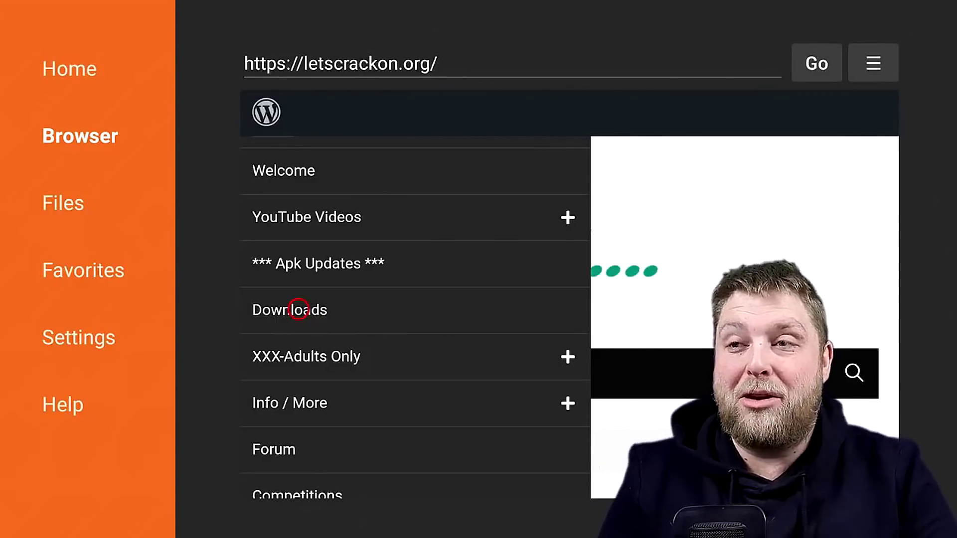
click(299, 309)
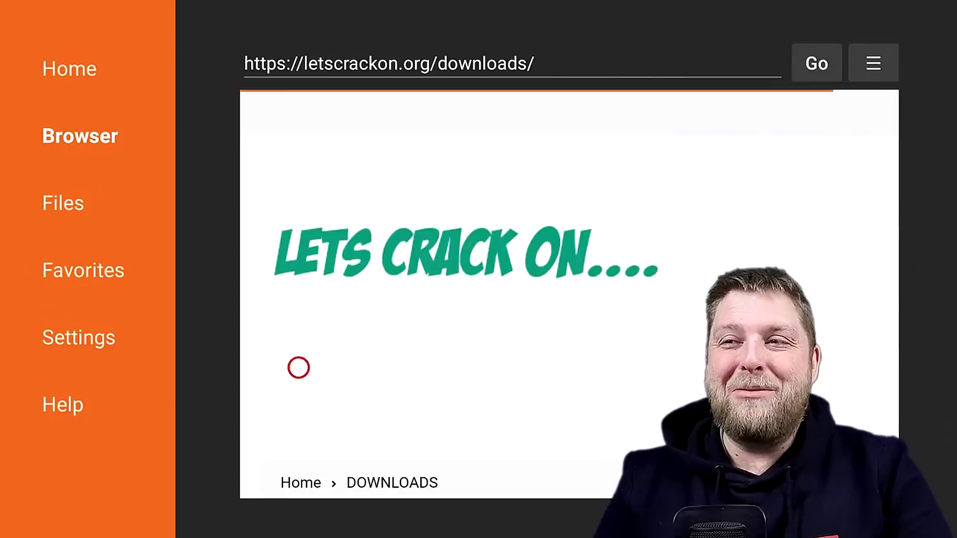
scroll(299, 478, down, 10)
scroll(299, 482, down, 5)
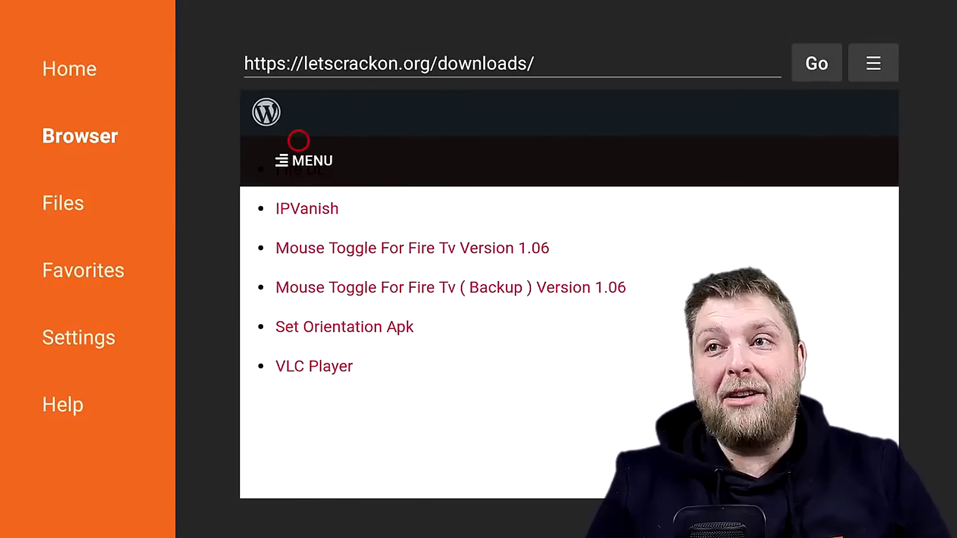
scroll(298, 106, up, 8)
scroll(299, 380, down, 3)
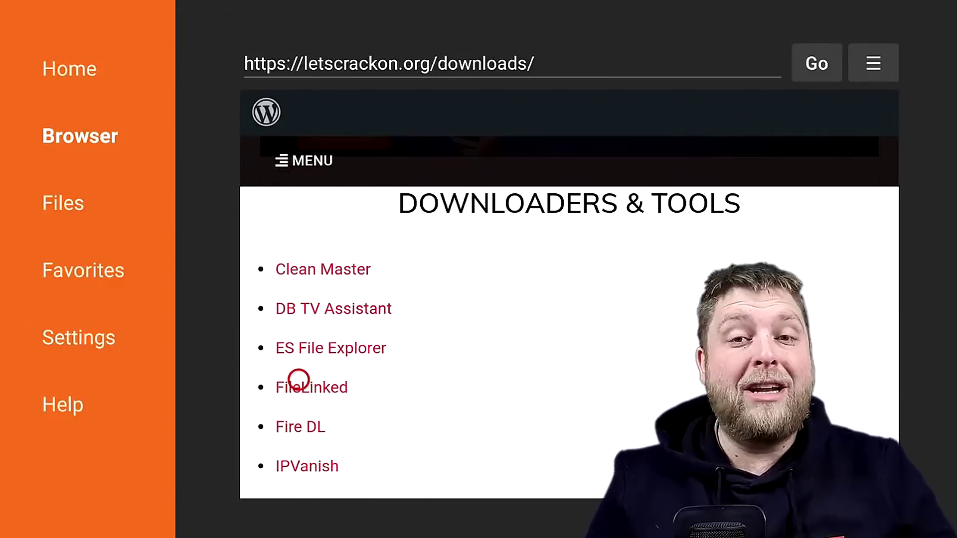
scroll(299, 477, down, 5)
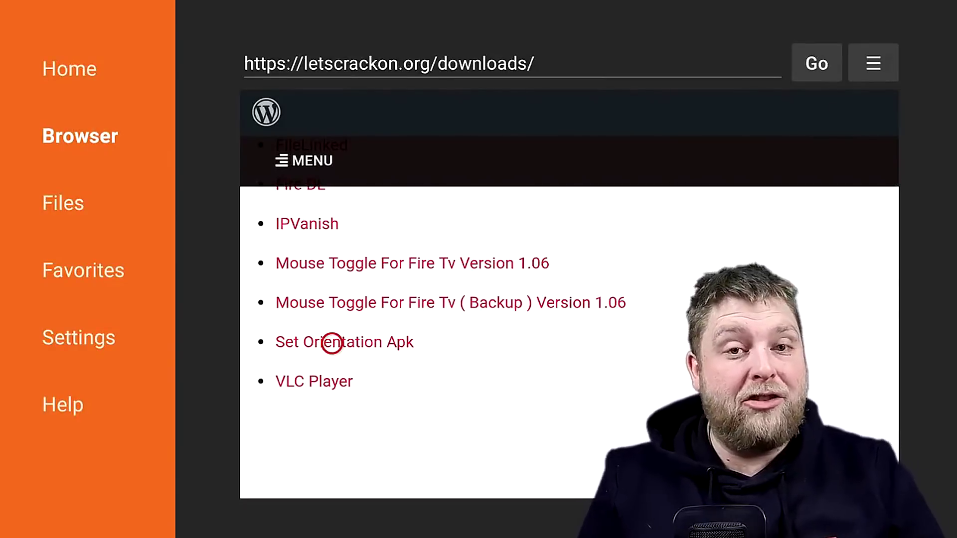
Download the Set Orientation Apk and install it
click(332, 343)
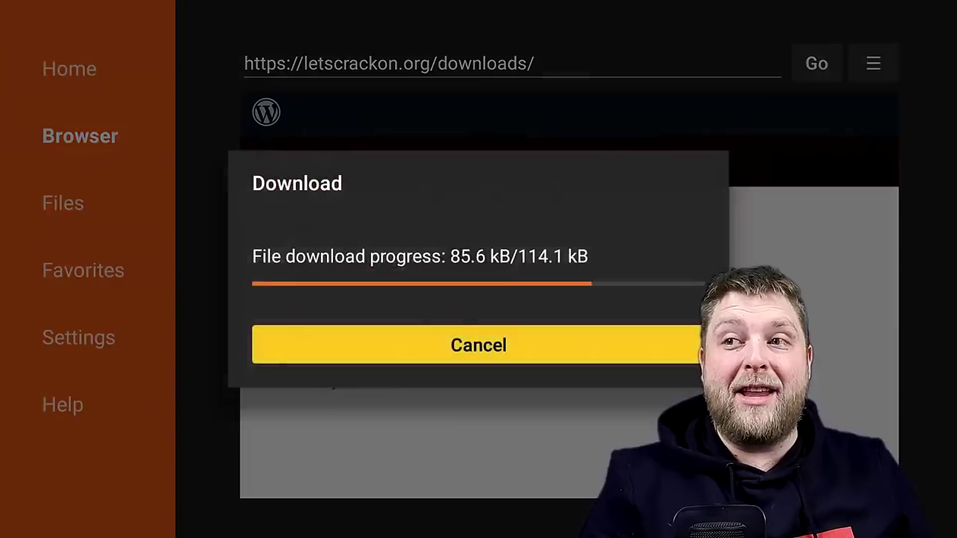
key(Right)
key(Return)
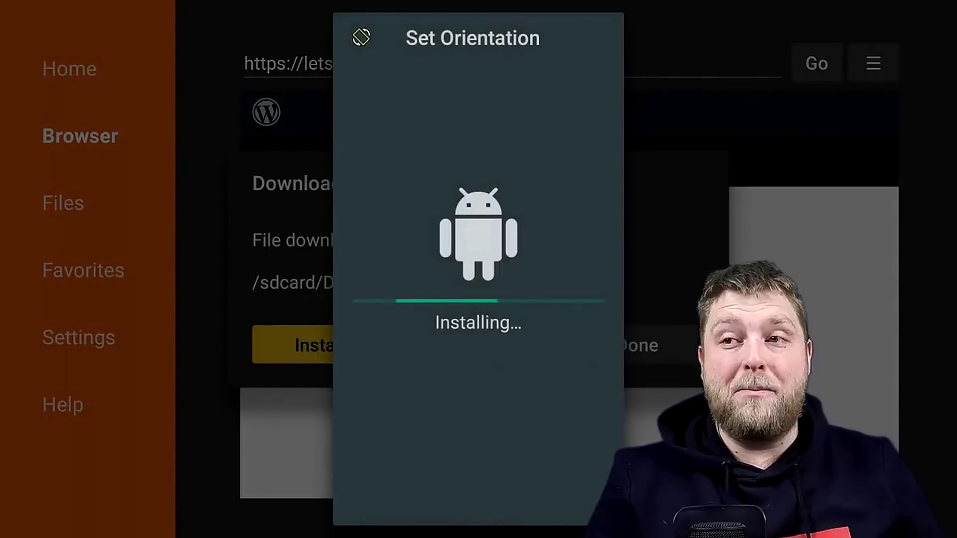
key(Return)
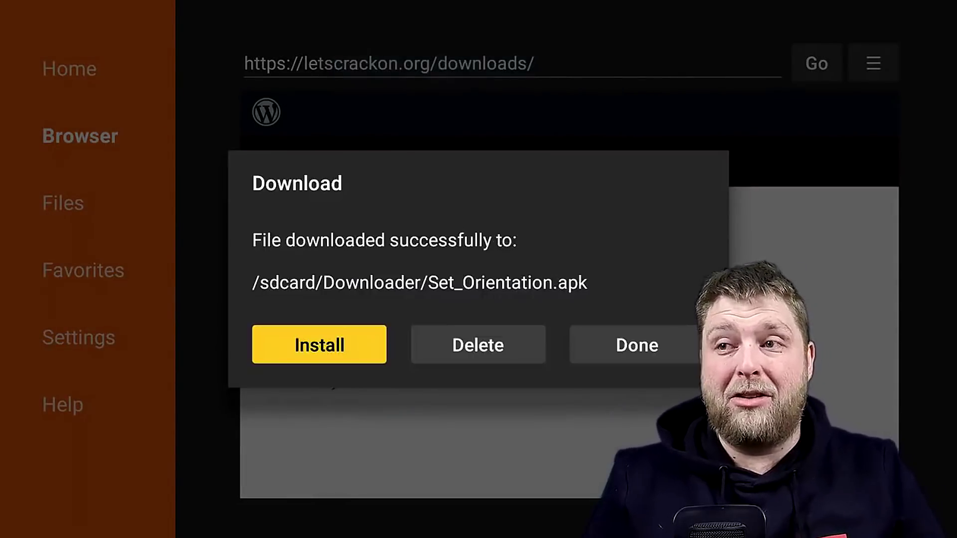
Delete the downloaded Set_Orientation.apk file
key(Right)
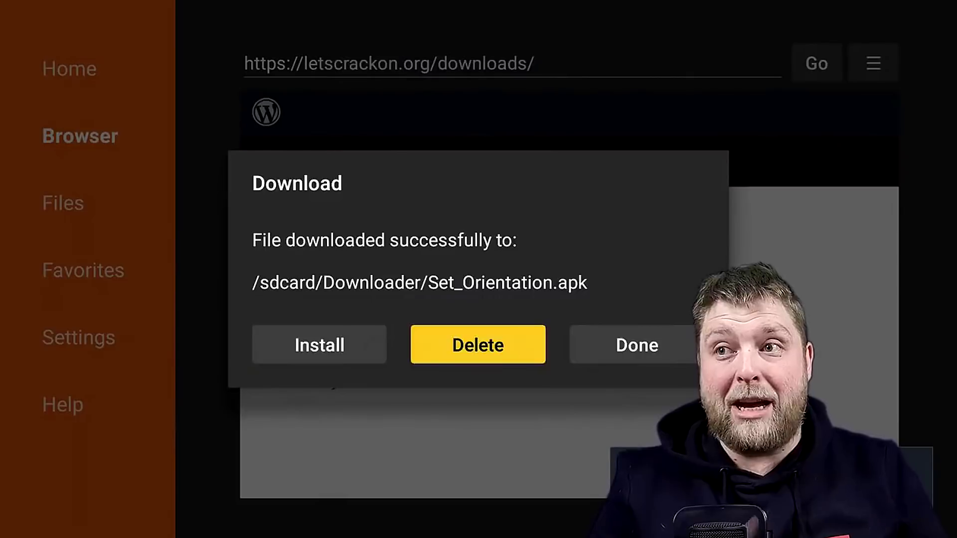
key(Return)
key(Left)
key(Return)
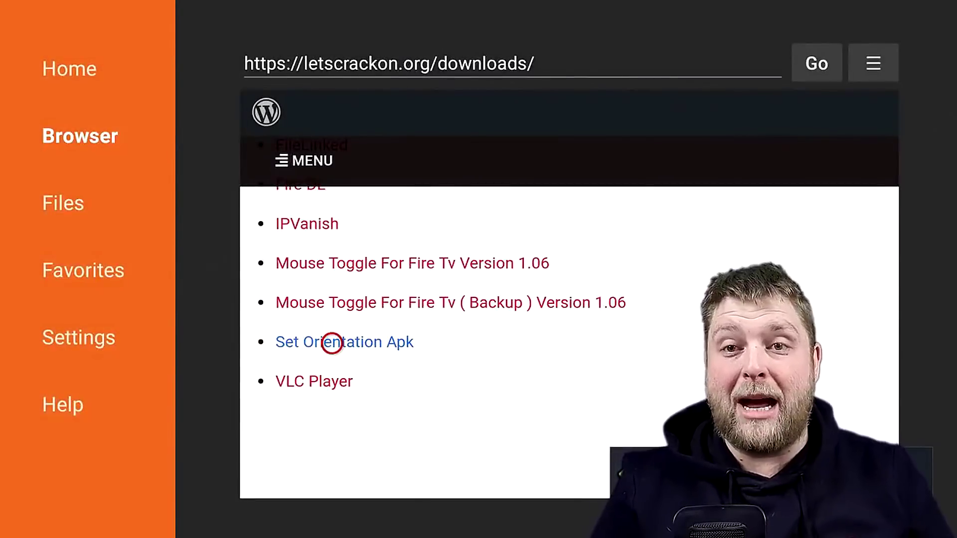
Back out of the web page to Downloader's home screen
scroll(264, 111, up, 10)
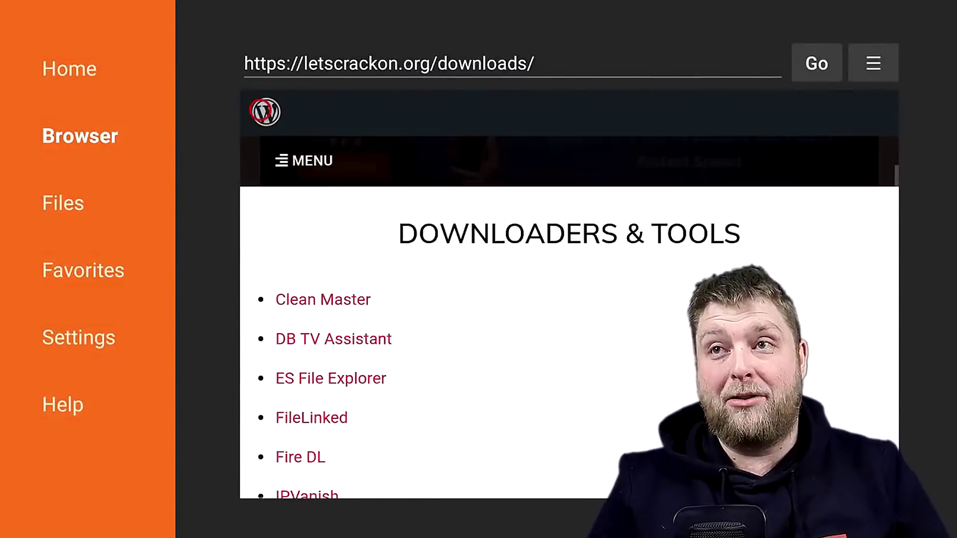
key(Up)
key(Escape)
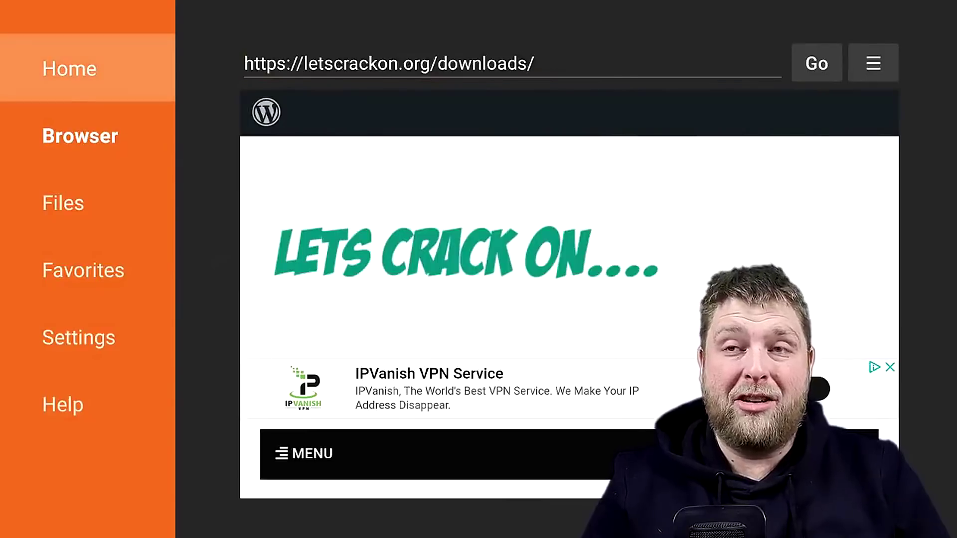
key(Escape)
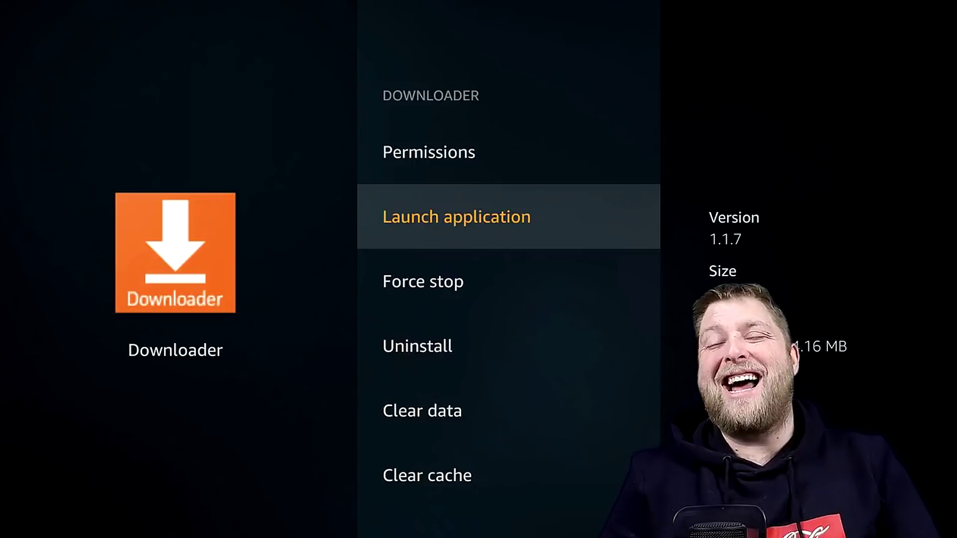
Launch Set Orientation from the installed applications list
key(Escape)
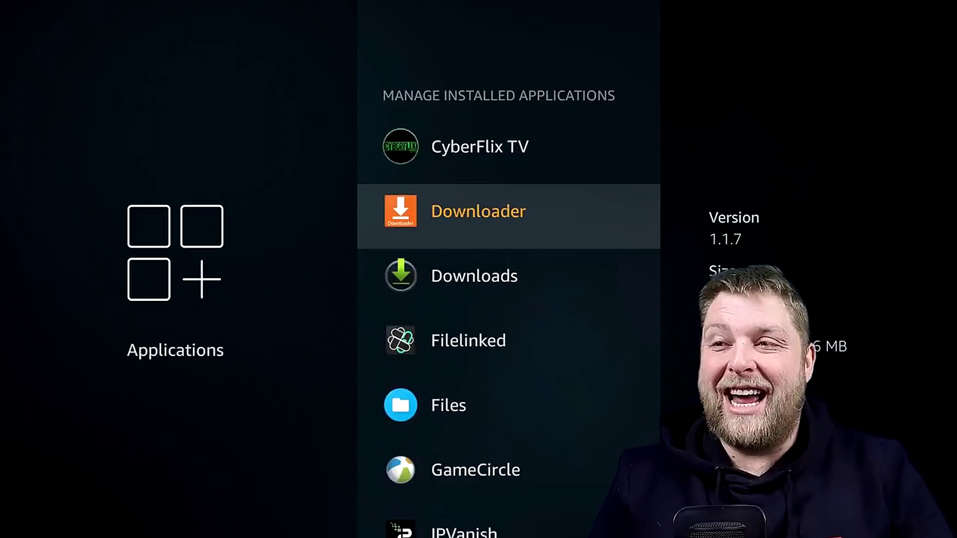
key(Down)
key(Down)
key(Down)
key(Down)
key(Down)
key(Down)
key(Down)
key(Down)
key(Down)
key(Down)
key(Return)
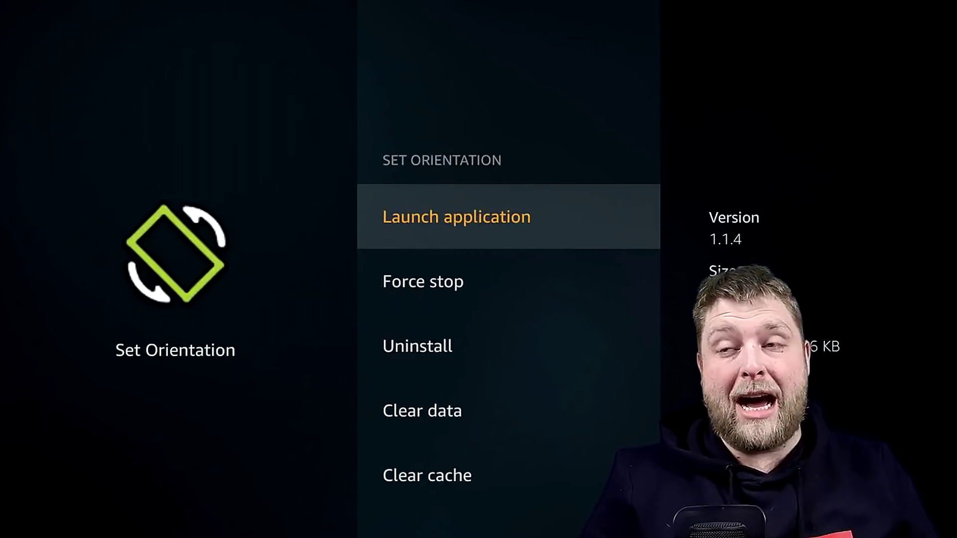
key(Return)
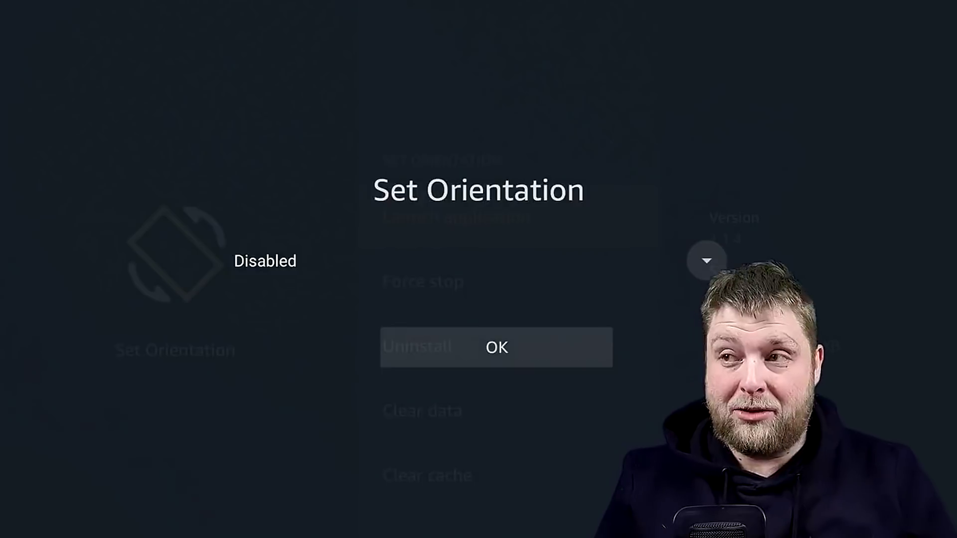
Choose Landscape in the orientation dropdown and confirm with OK
key(Up)
key(Return)
key(Down)
key(Down)
key(Down)
key(Up)
key(Up)
key(Up)
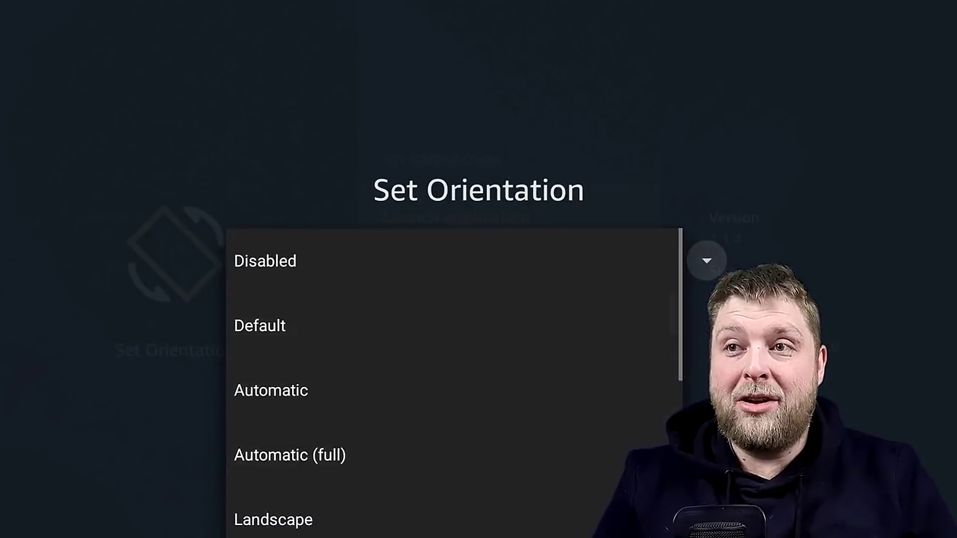
key(Down)
key(Return)
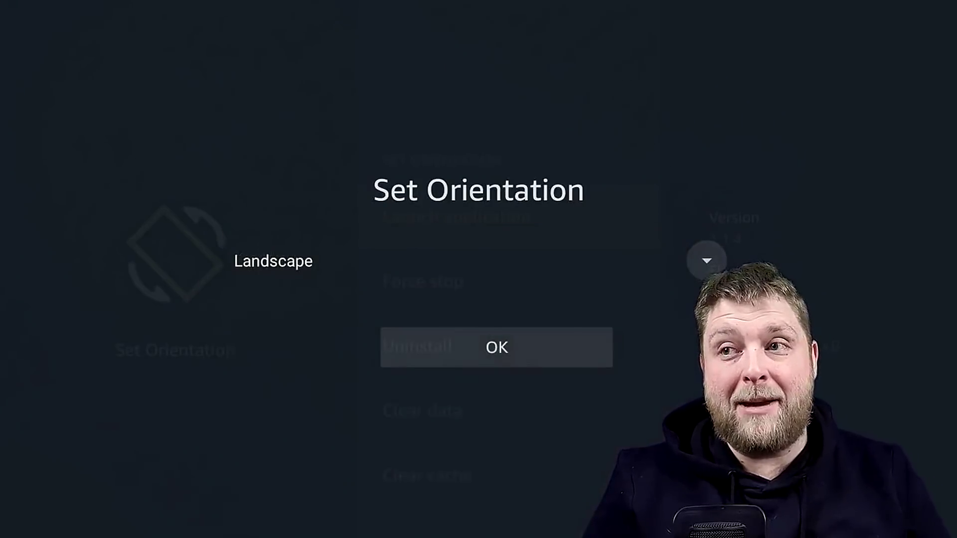
key(Up)
key(Return)
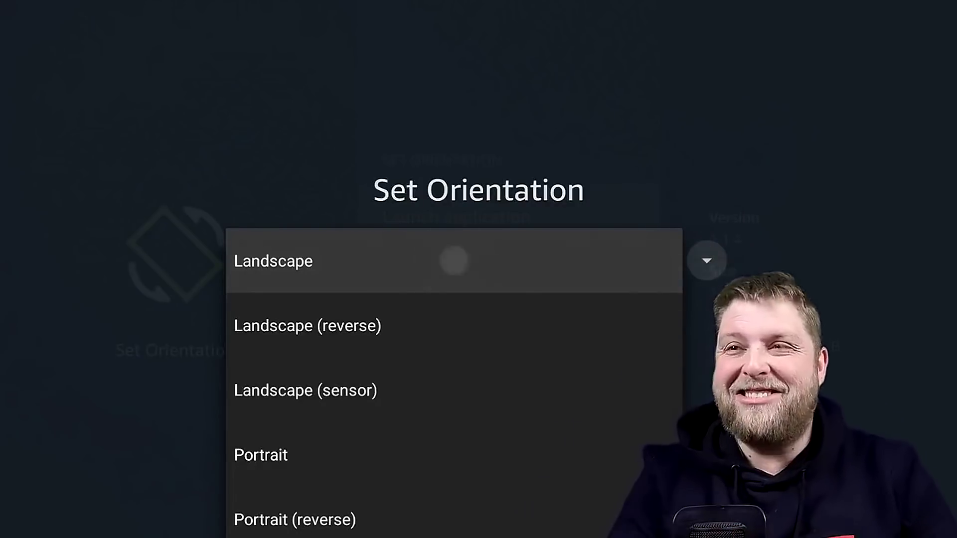
key(Return)
key(Down)
key(Return)
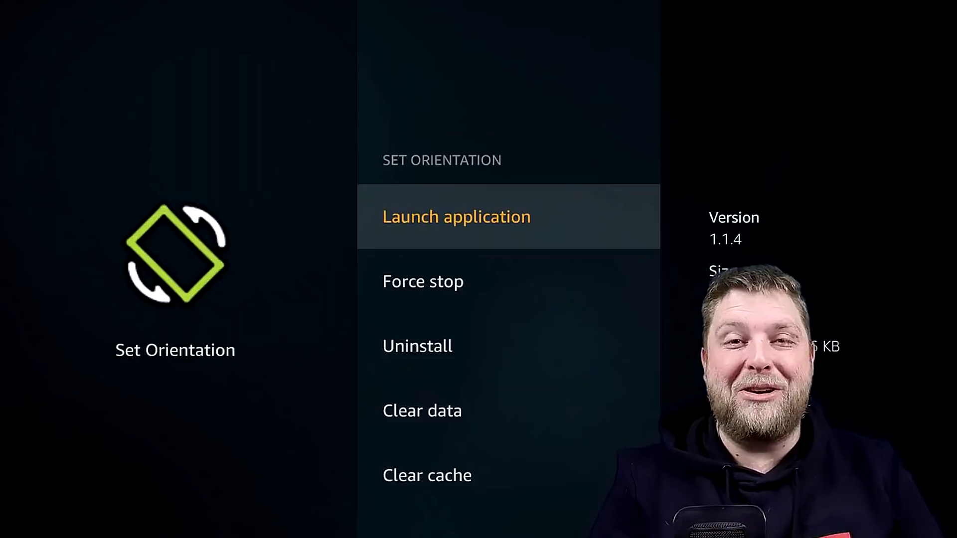
Launch Movies 2019 from Manage Installed Applications and dismiss its welcome notice
key(Escape)
key(Up)
key(Up)
key(Up)
key(Up)
key(Down)
key(Down)
key(Return)
key(Down)
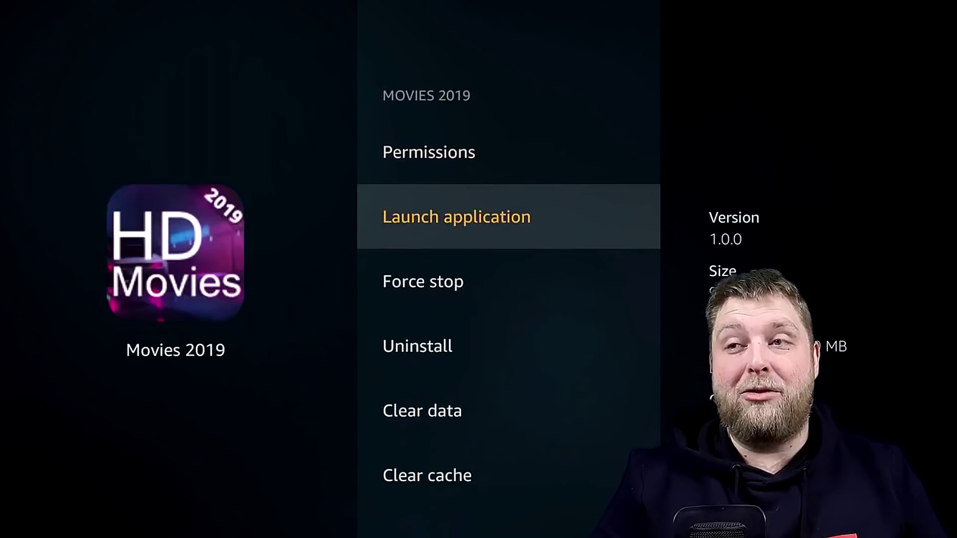
key(Return)
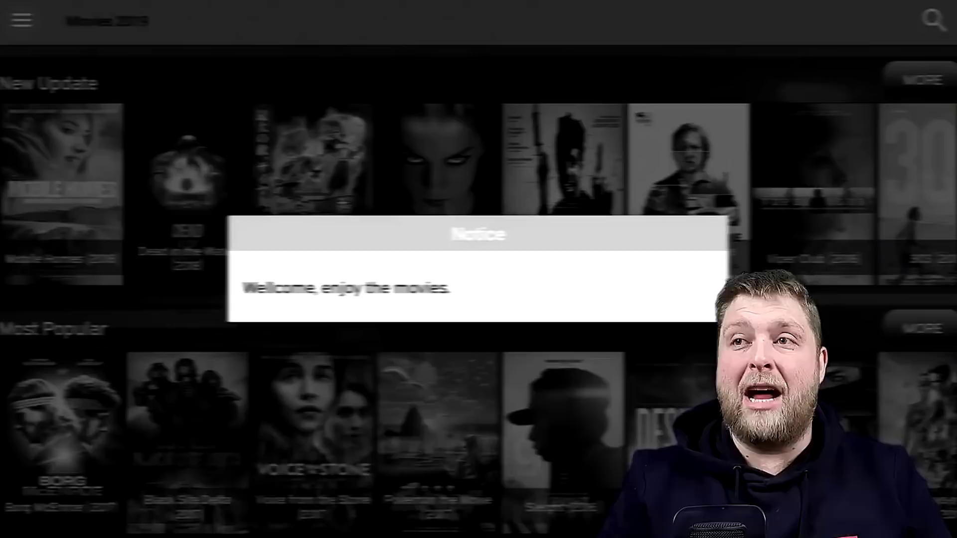
key(Return)
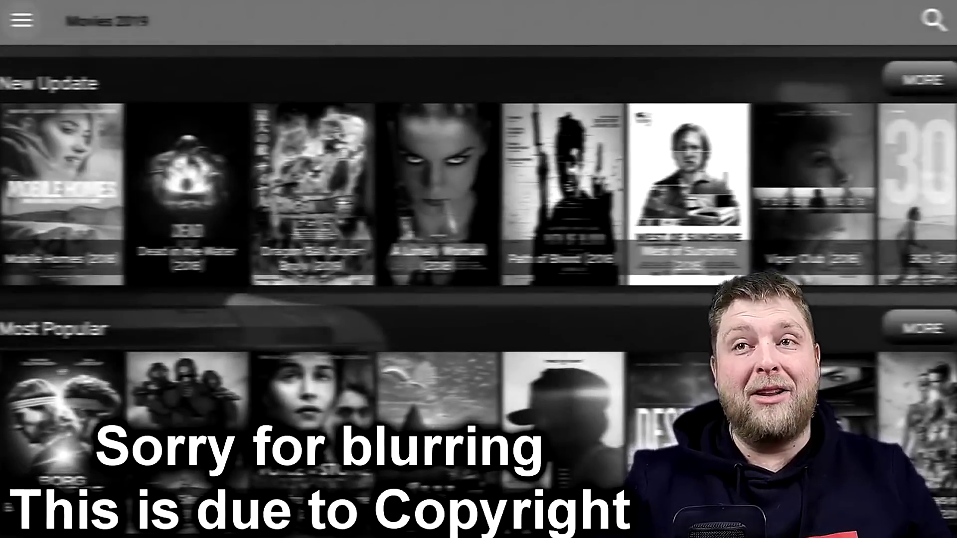